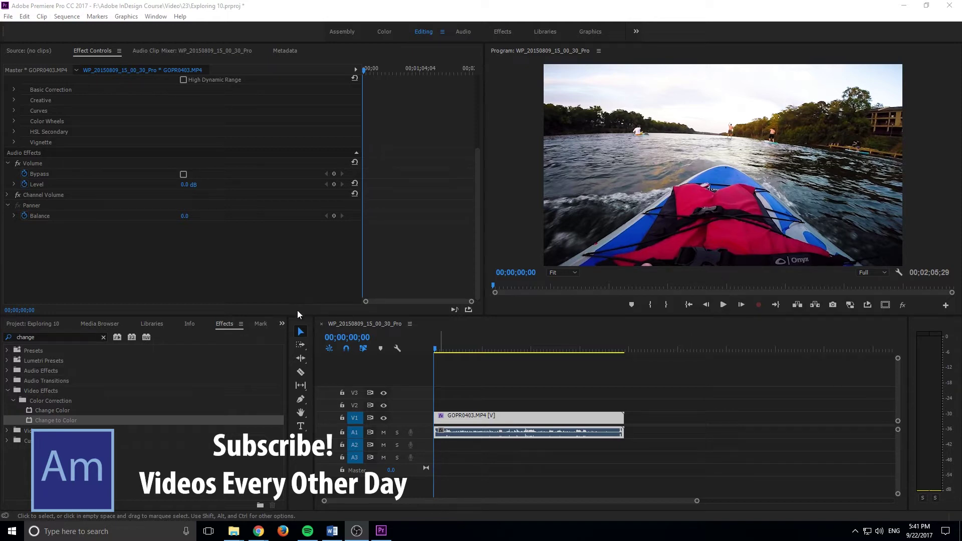
Reset the clip's Lumetri Basic Correction, raise Exposure to 0.5 and bring Saturation toward 103
scroll(202, 292, up, 5)
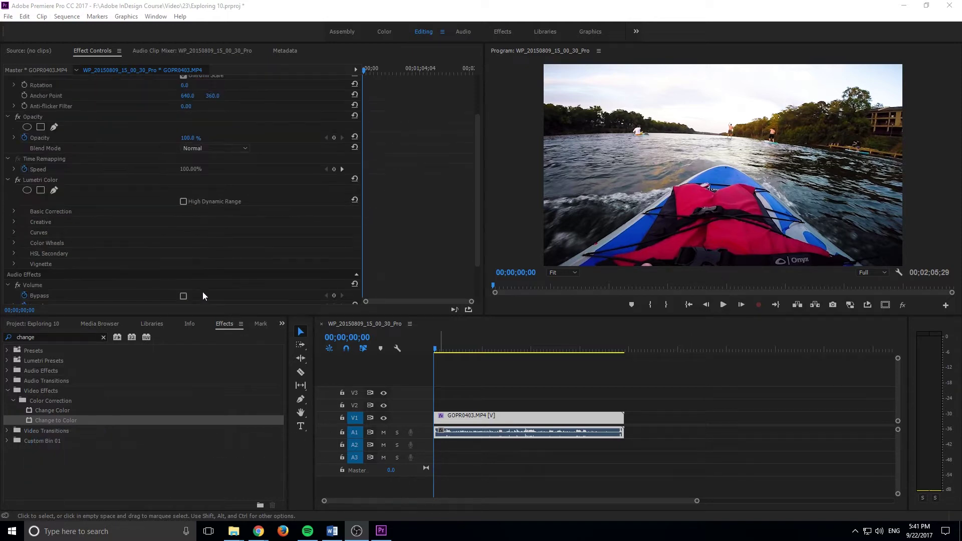
click(145, 182)
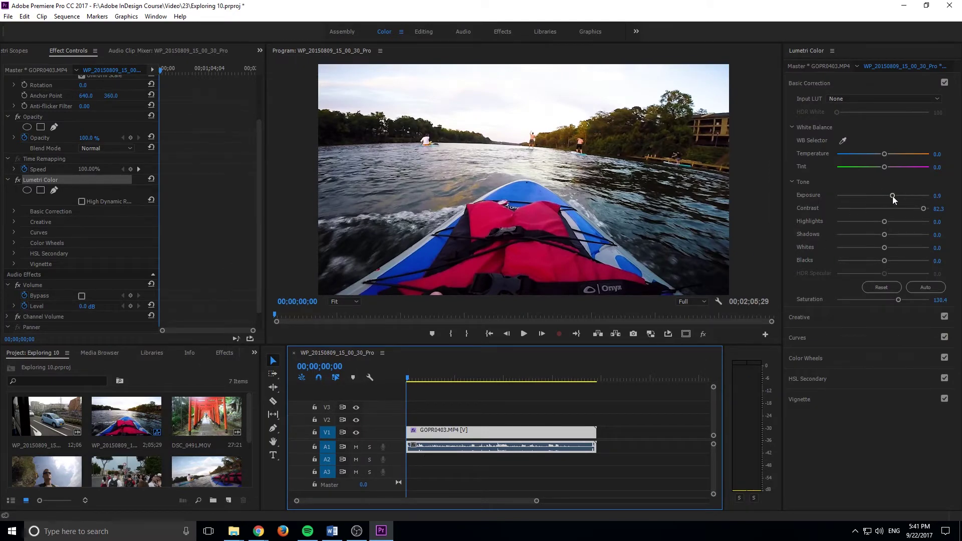
click(880, 287)
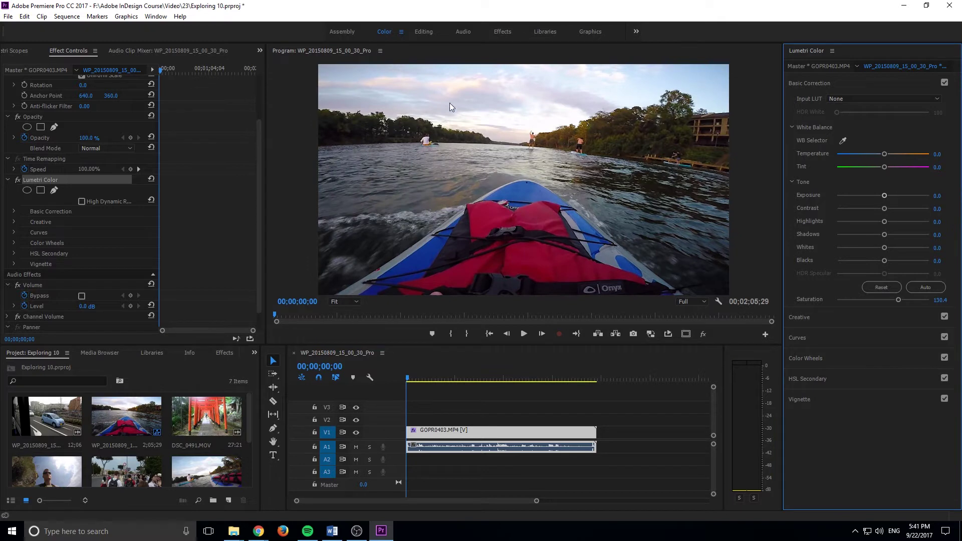
drag(884, 195, 917, 214)
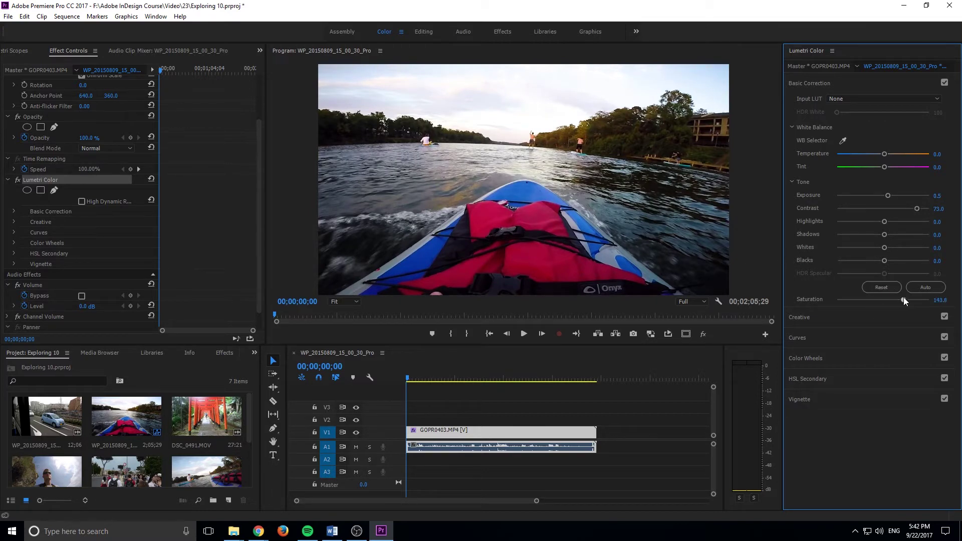
drag(891, 298, 885, 299)
Return from the Color workspace to the Editing workspace layout
click(825, 64)
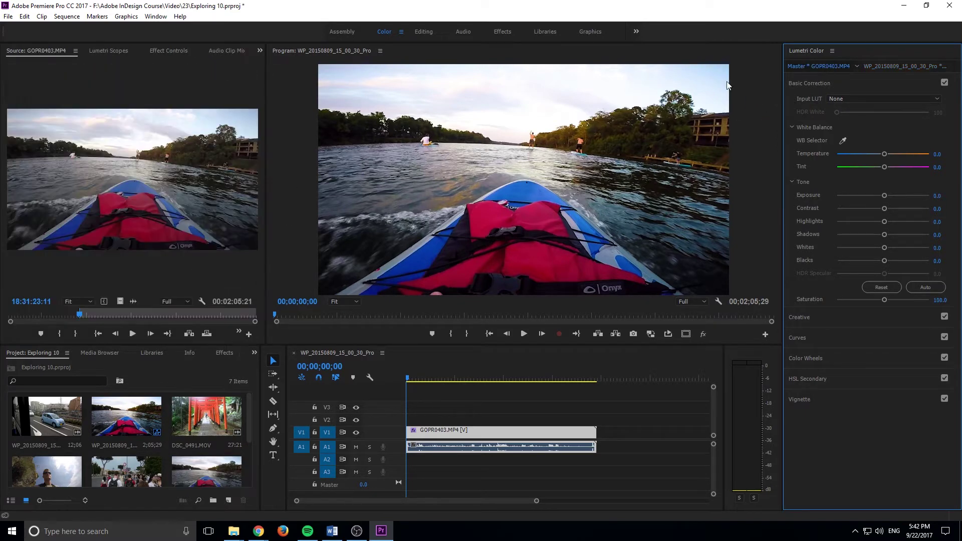
click(507, 32)
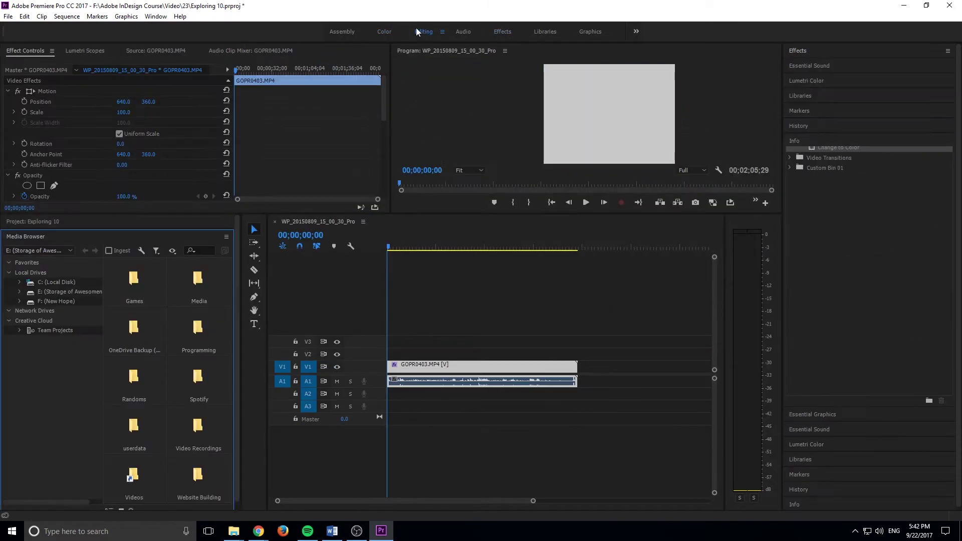
click(423, 32)
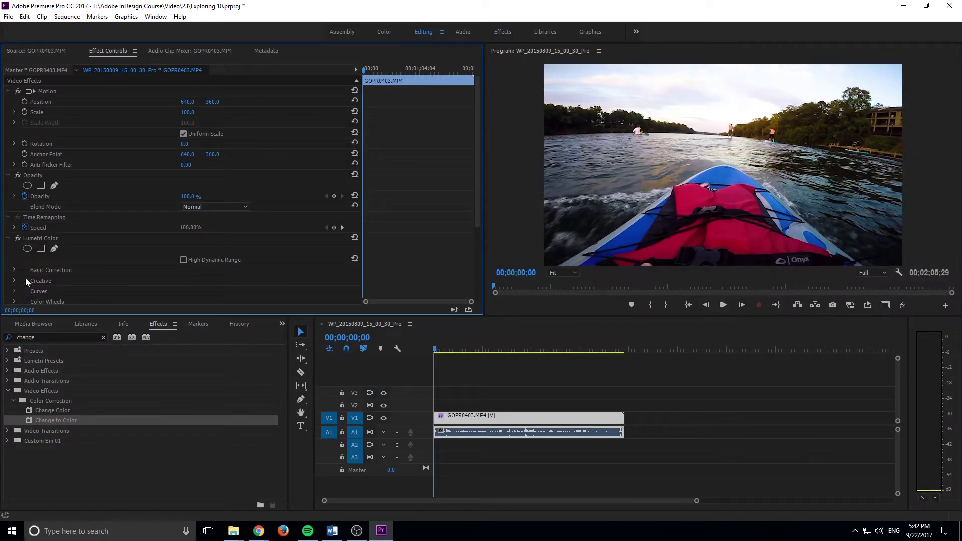
Filter the Effects panel by 'change' to list Change Color and Change to Color
drag(80, 336, 2, 337)
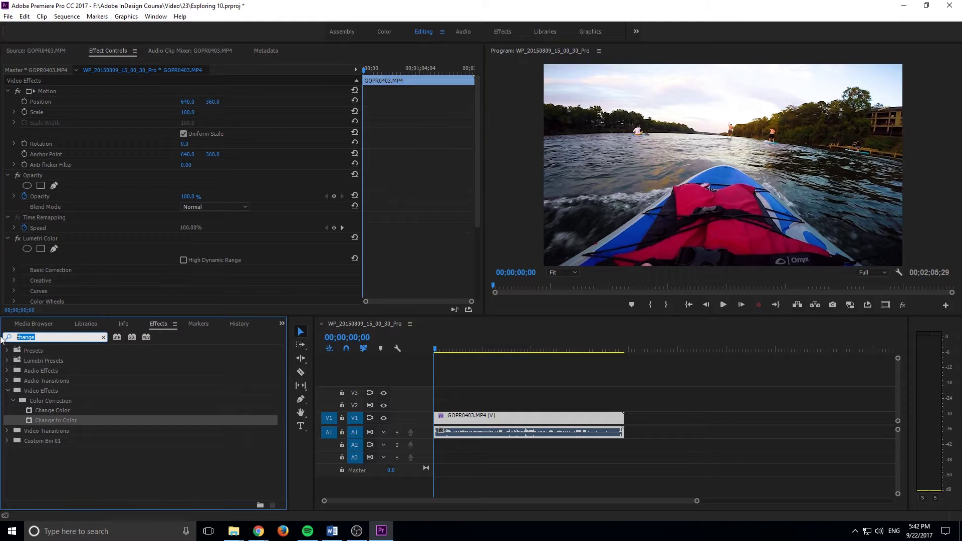
key(BackSpace)
text(change to color)
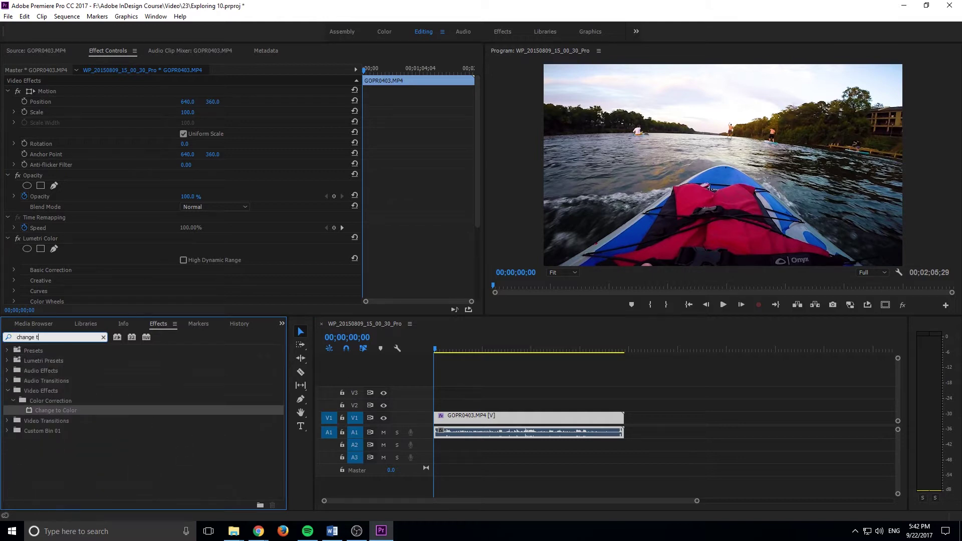
key(BackSpace)
key(BackSpace)
key(BackSpace)
key(BackSpace)
key(BackSpace)
key(BackSpace)
key(BackSpace)
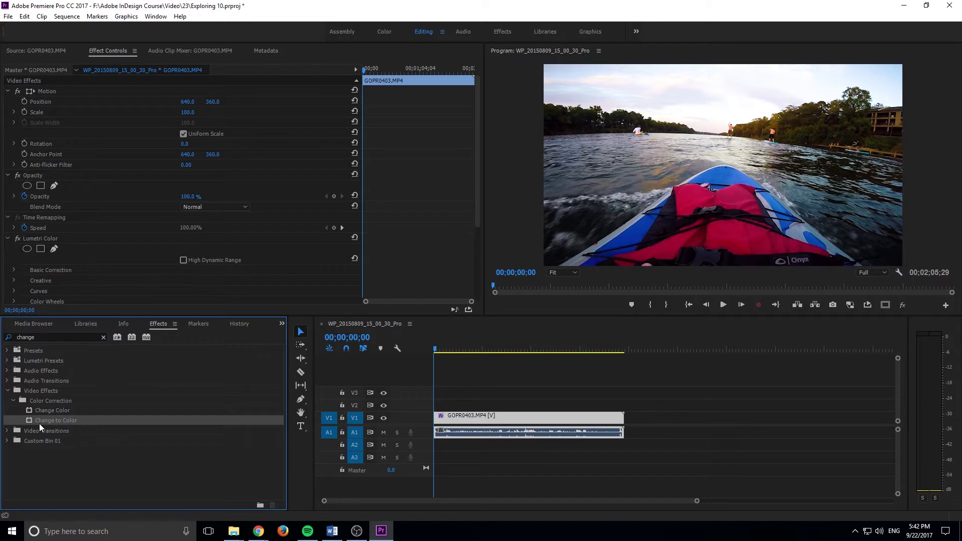
Apply Change to Color to the GOPR0403 clip on V1 and arm its From eyedropper
drag(38, 423, 518, 415)
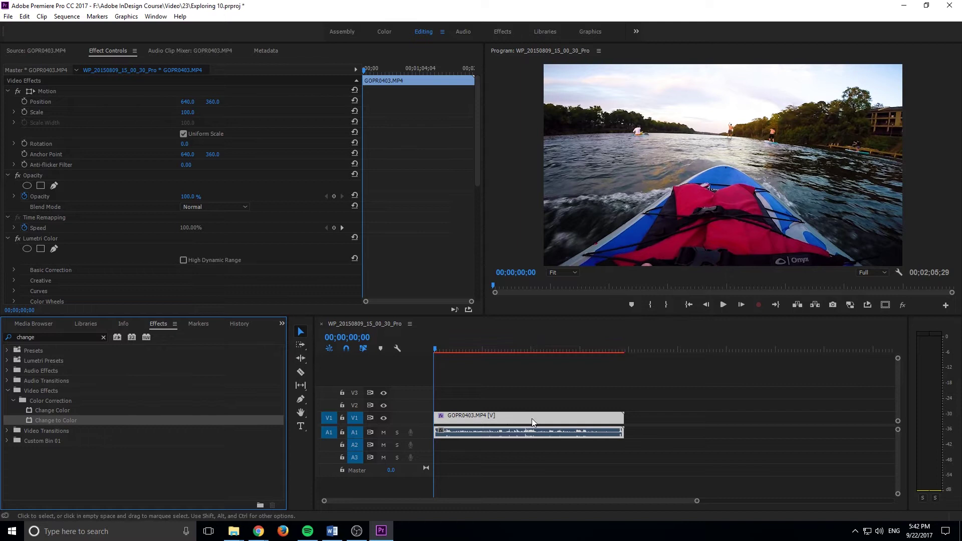
click(534, 411)
click(479, 419)
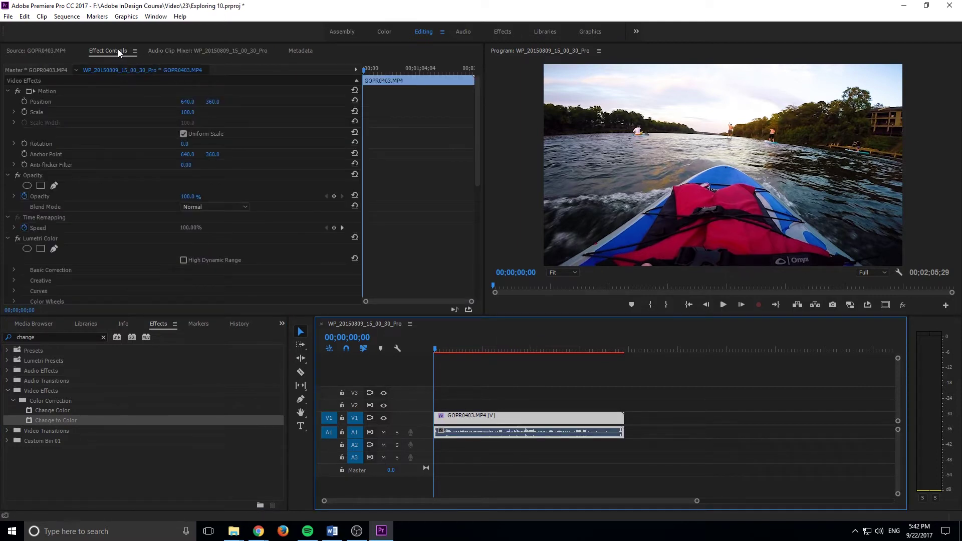
scroll(114, 89, down, 6)
scroll(115, 107, down, 3)
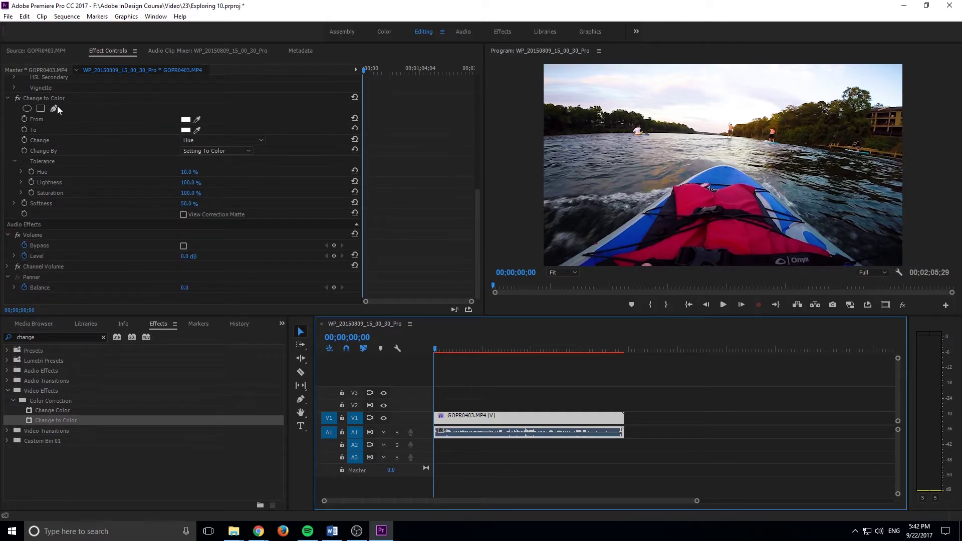
click(197, 120)
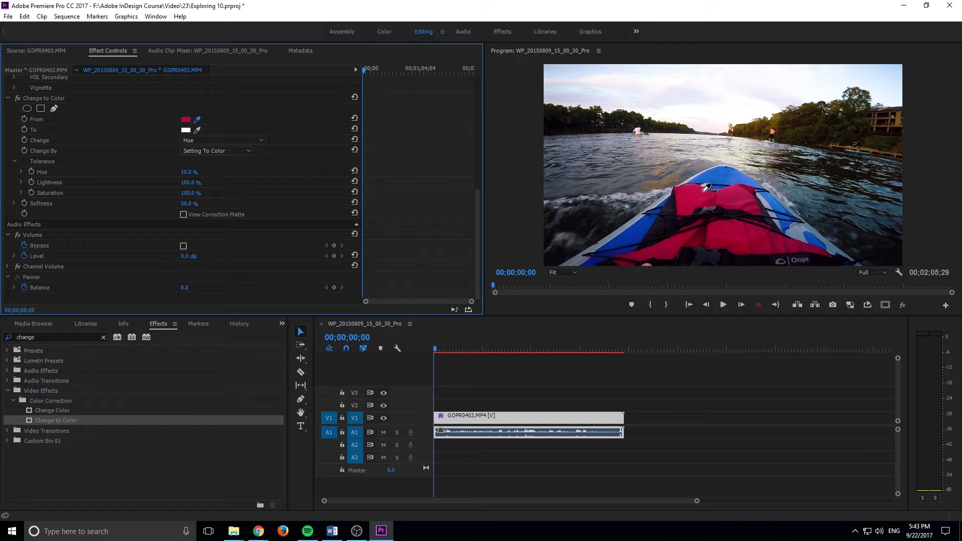
Sample the life jacket's red as the Change to Color From colour
click(700, 194)
click(719, 186)
click(697, 192)
Set the To colour to magenta D214F4 in the Color Picker
click(185, 130)
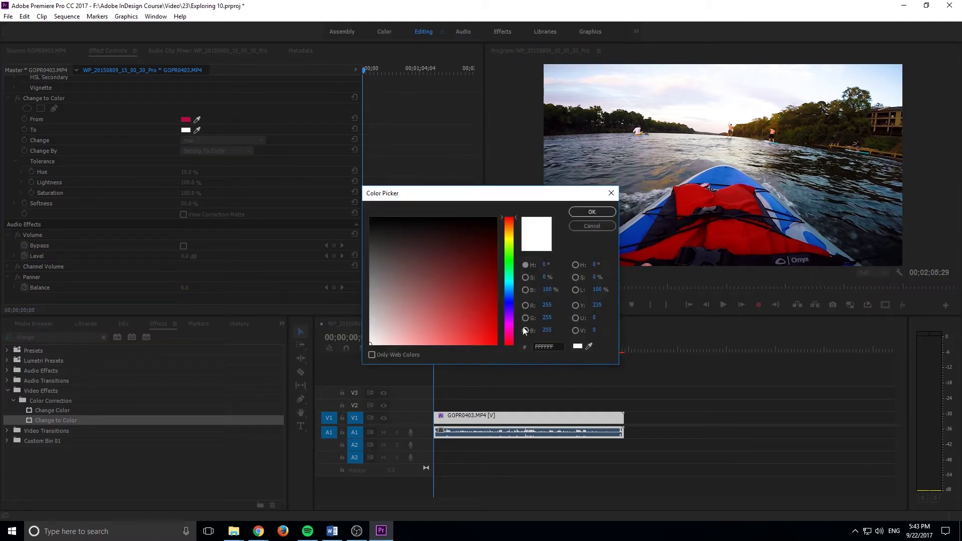
click(510, 321)
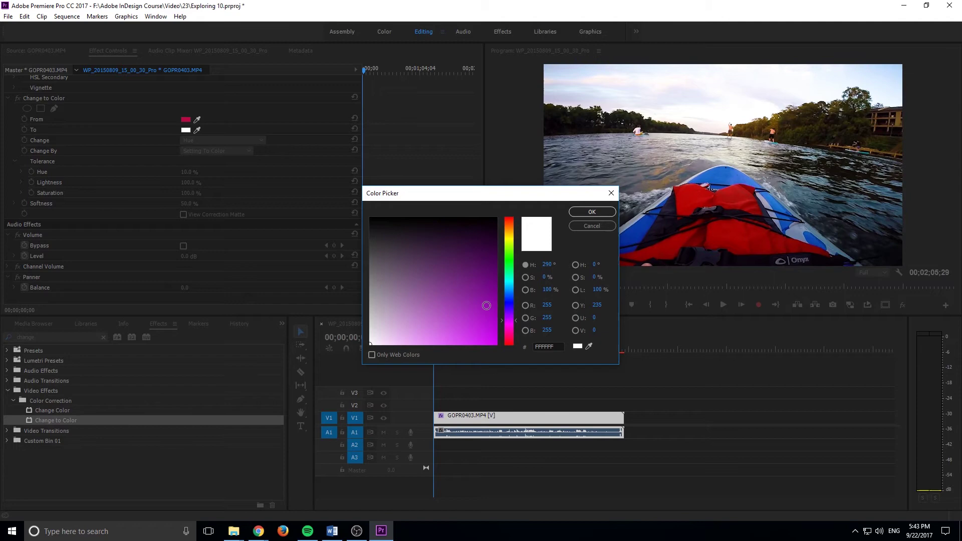
click(489, 309)
drag(487, 338, 498, 346)
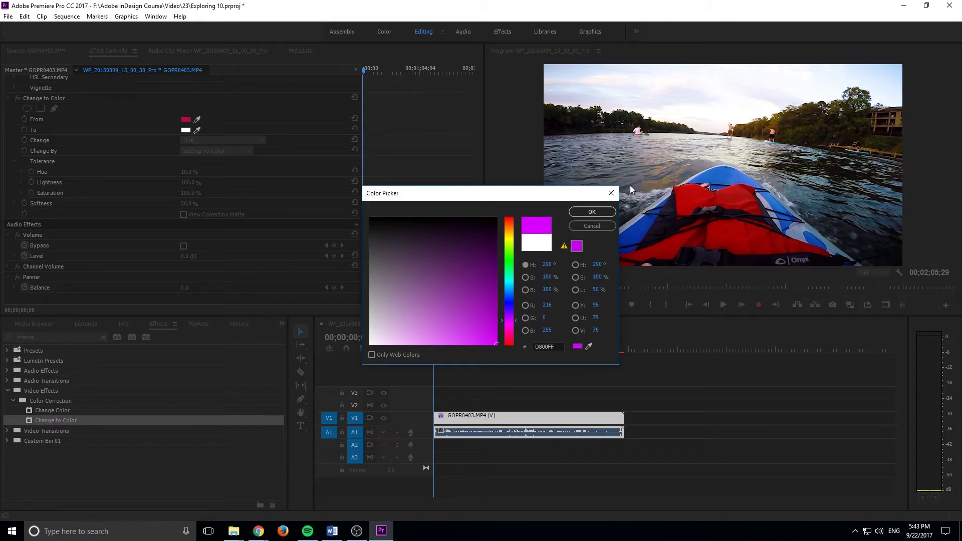
click(486, 339)
click(599, 208)
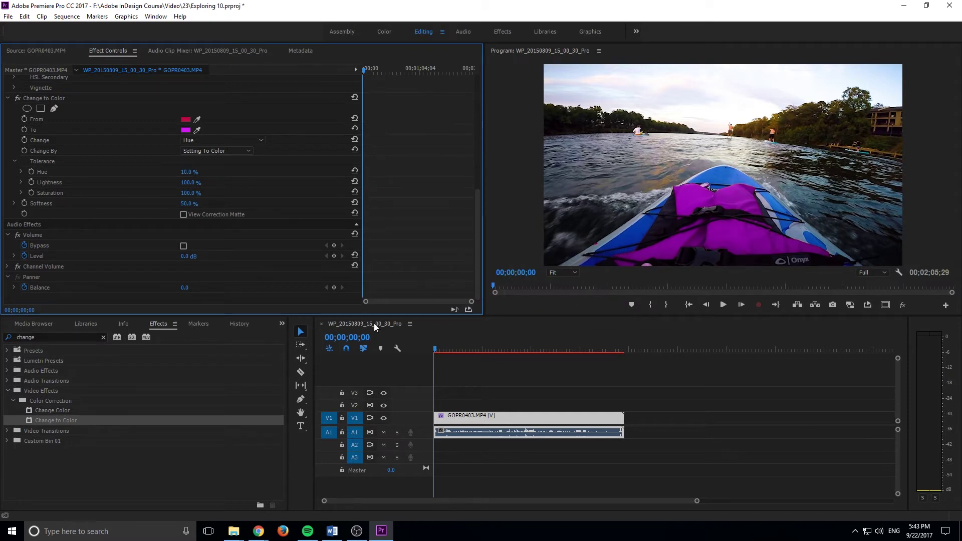
Change the To colour to blue
scroll(74, 149, up, 2)
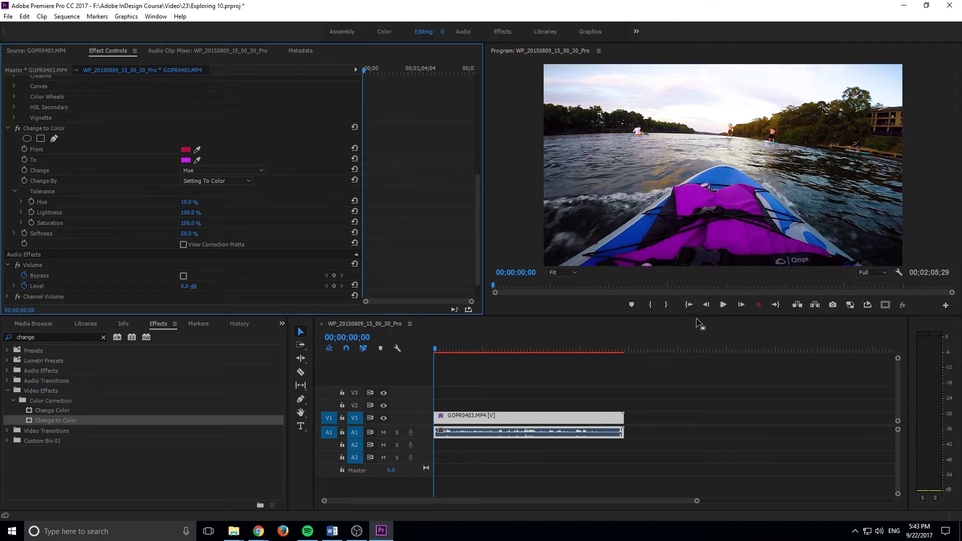
click(186, 160)
drag(509, 321, 511, 306)
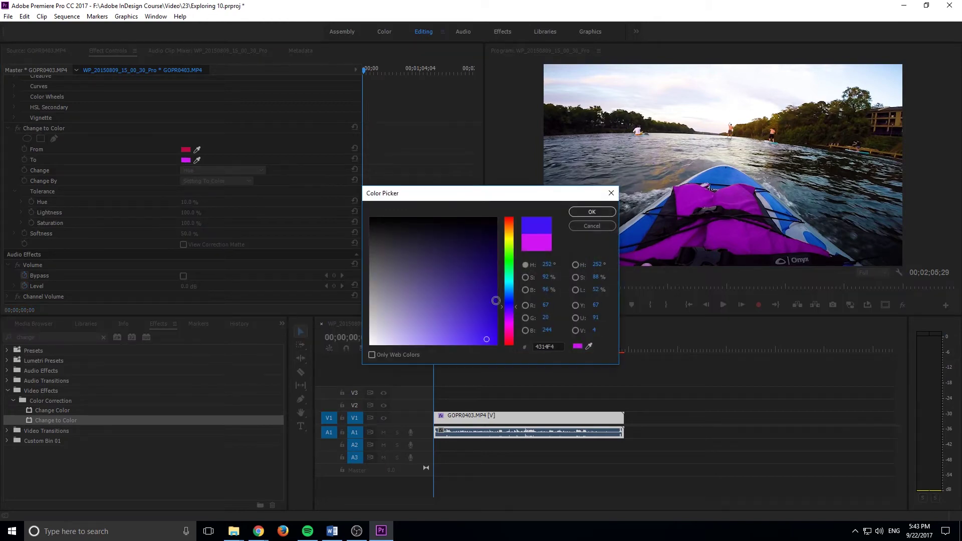
click(592, 211)
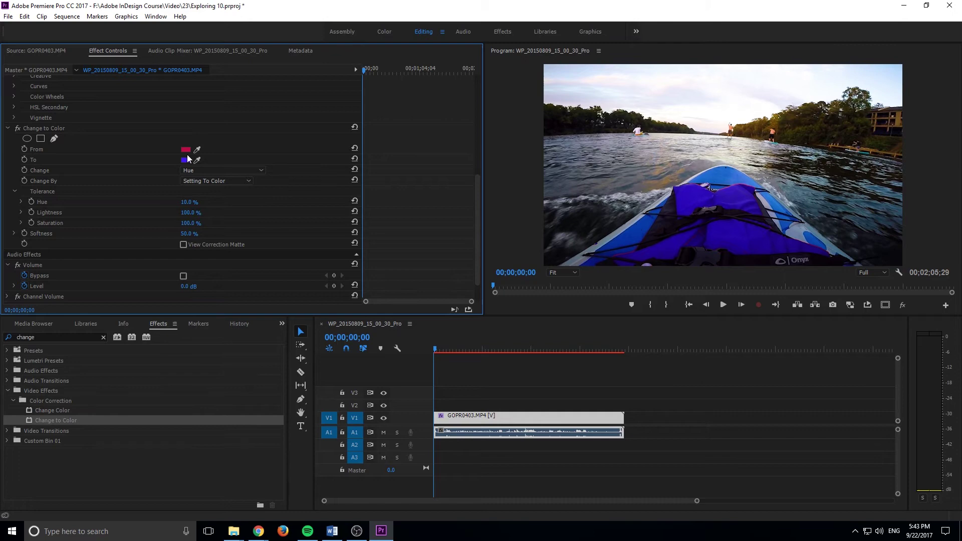
Lower the Hue tolerance to 10% so the trees keep their natural colour
click(185, 201)
key(shift+Up)
key(shift+Up)
key(shift+Up)
key(shift+Up)
key(shift+Up)
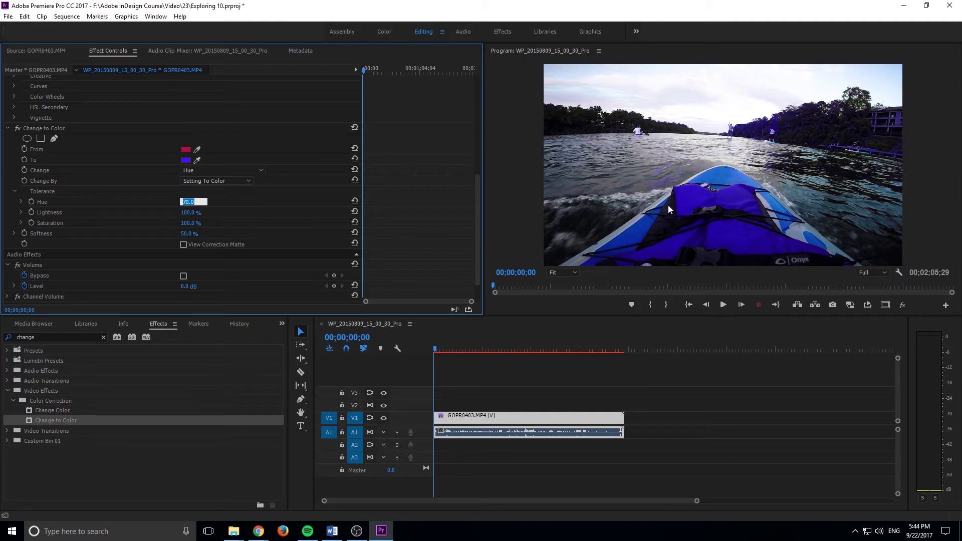
key(shift+Down)
key(shift+Down)
key(shift+Down)
key(shift+Down)
key(shift+Down)
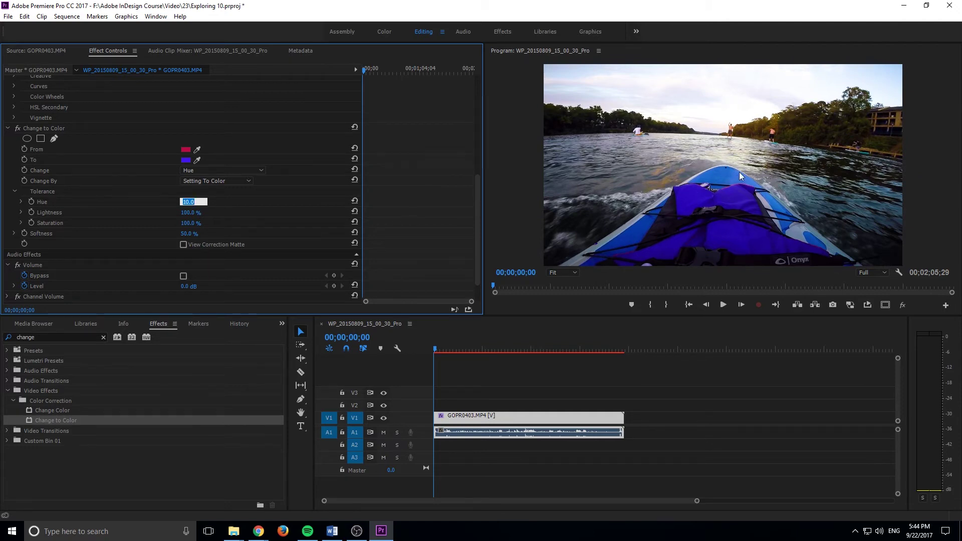
Set the Change to Color target colour back to magenta
click(185, 159)
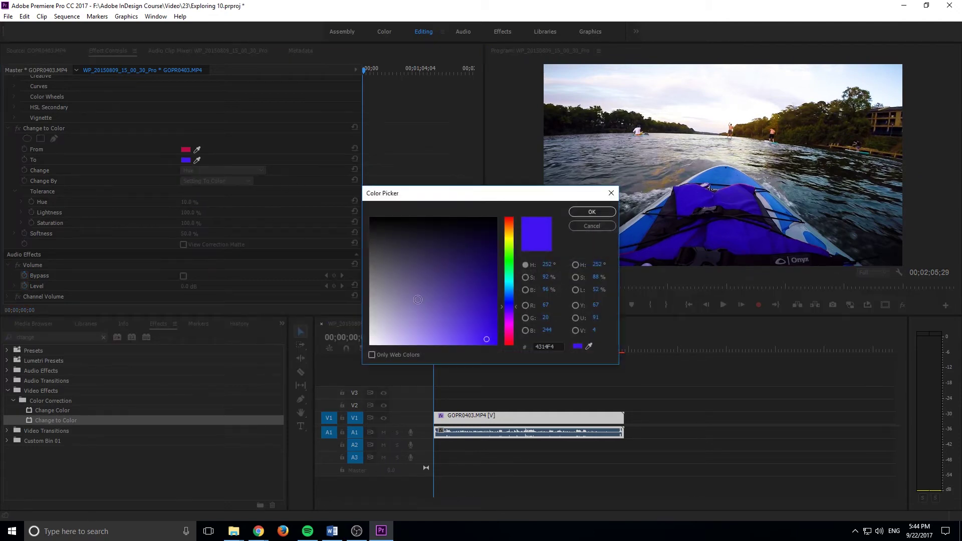
click(509, 324)
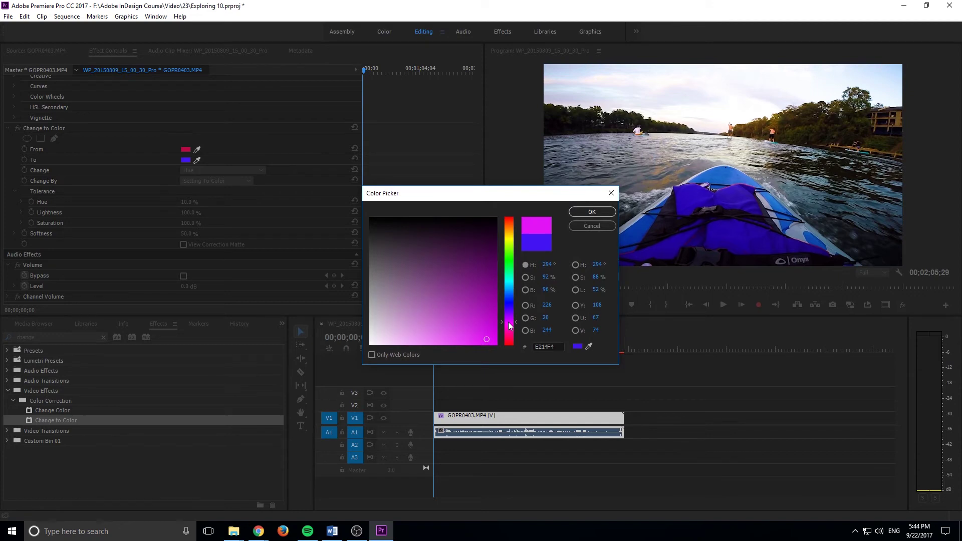
click(605, 212)
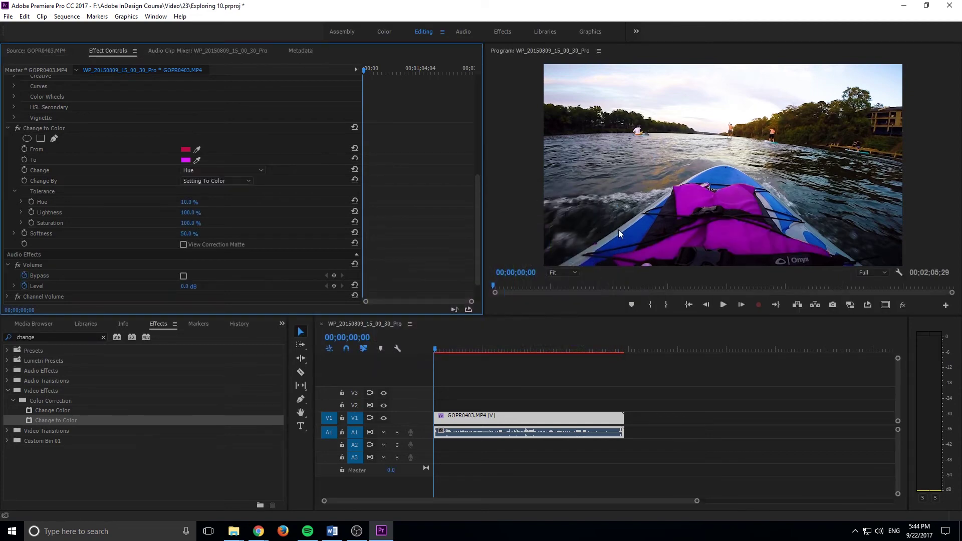
Toggle the Change to Color effect off and on to compare before and after
click(18, 128)
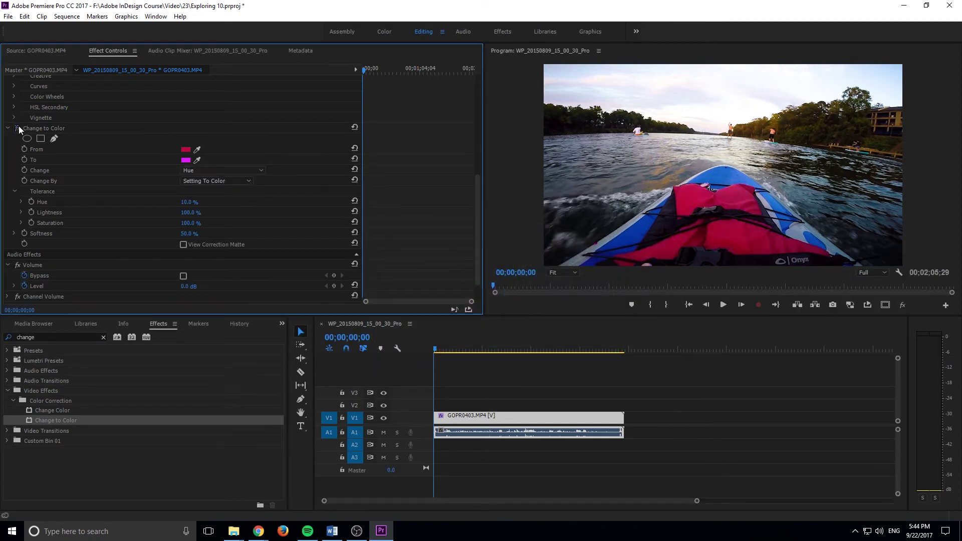
click(17, 129)
click(17, 129)
click(17, 128)
click(17, 129)
click(18, 129)
click(18, 128)
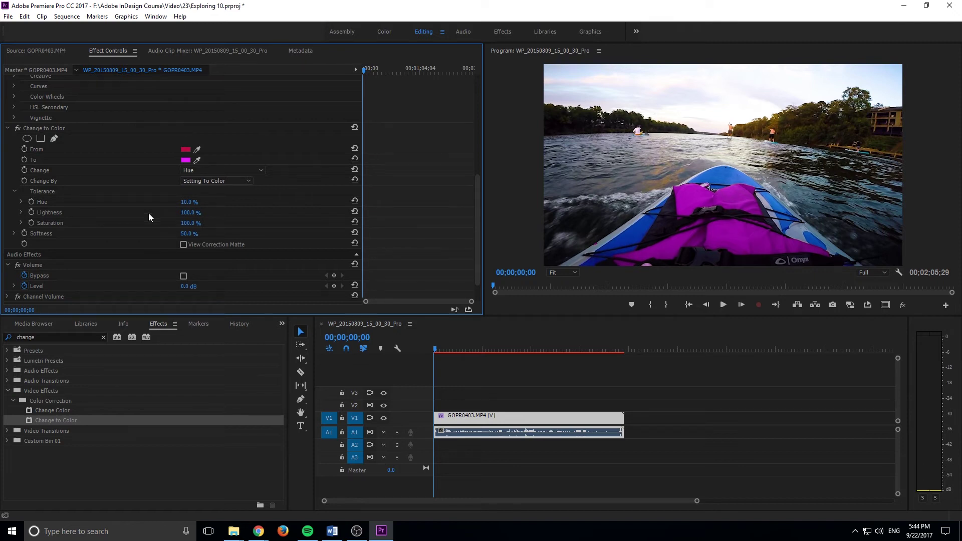
Set the Hue tolerance to 40%
click(191, 202)
key(shift+Up)
key(shift+Down)
Commit the 40% hue tolerance and restore the magenta target colour with Ctrl+Z
click(257, 204)
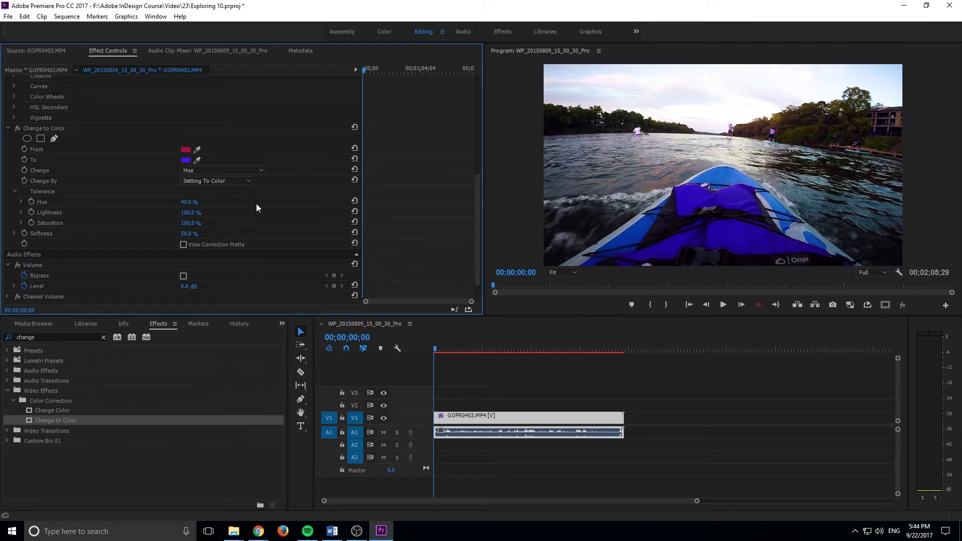
scroll(259, 211, up, 2)
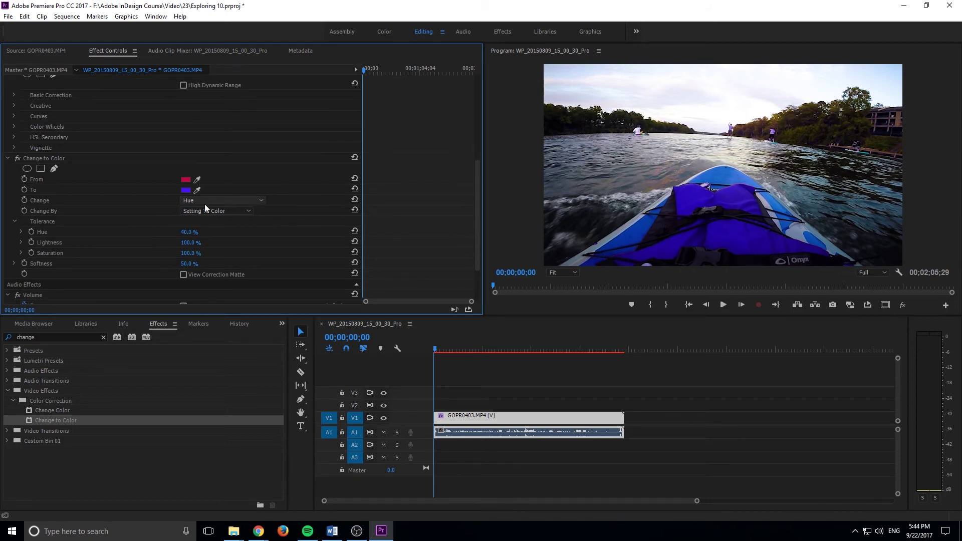
scroll(204, 203, down, 2)
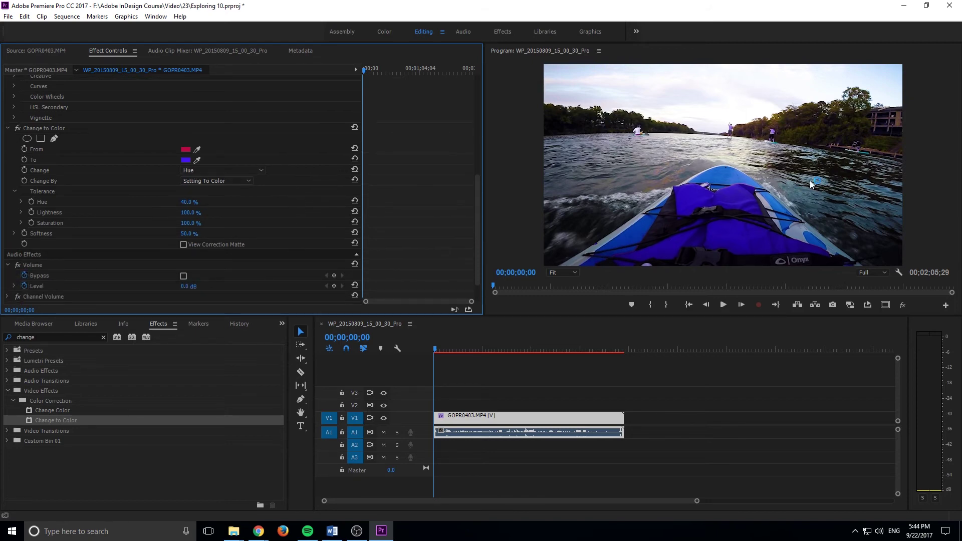
key(ctrl+z)
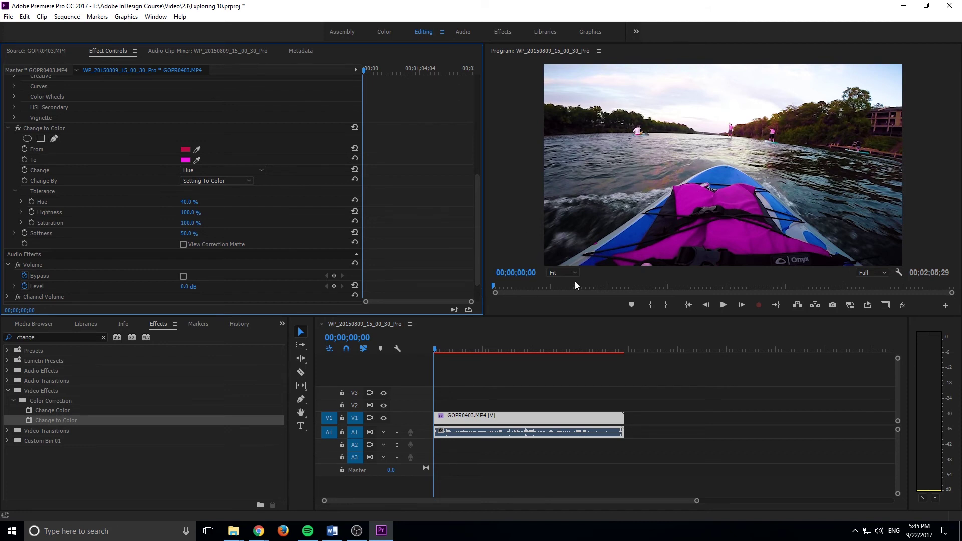
Add a rectangle mask to Change to Color, fit its corners around the board, feather 47
click(41, 139)
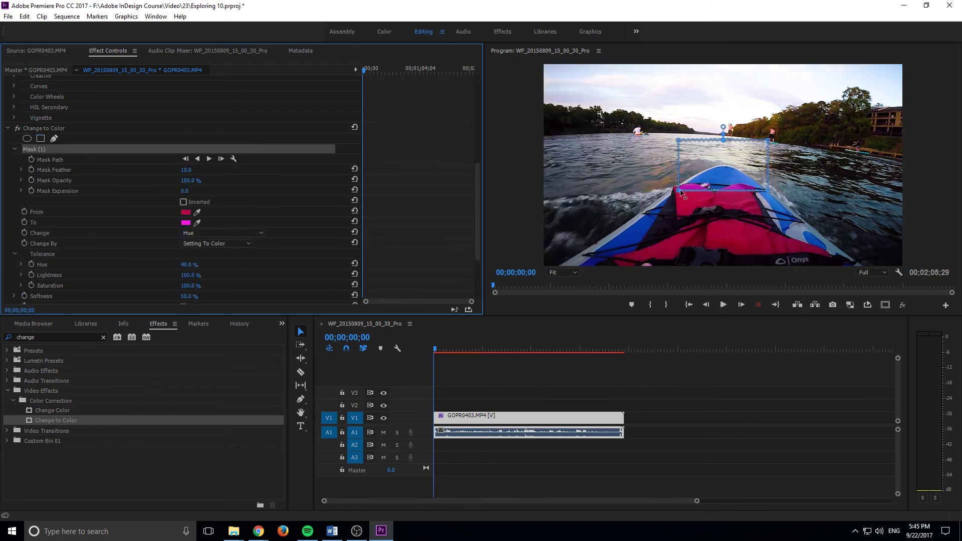
drag(680, 188, 547, 265)
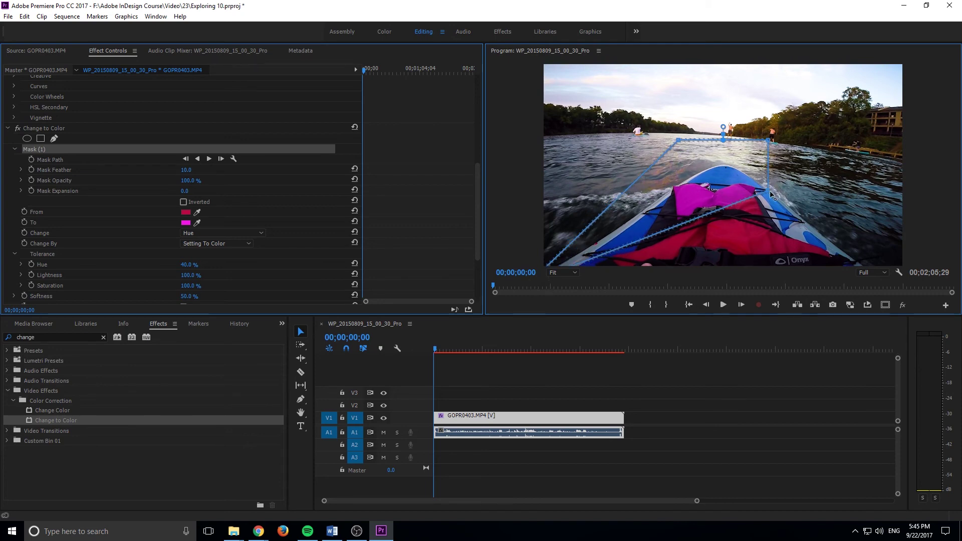
drag(769, 191, 892, 260)
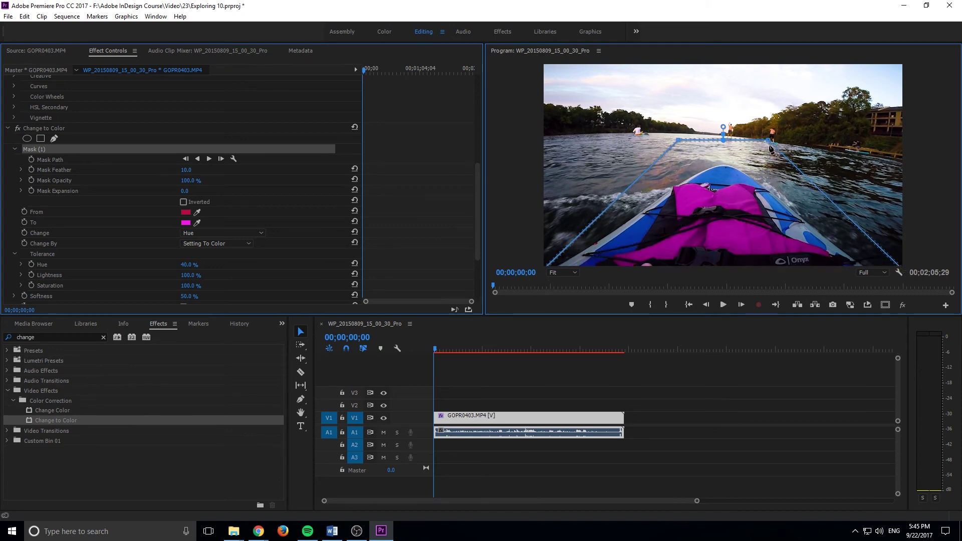
mouse_move(769, 142)
mouse_down()
mouse_move(770, 165)
mouse_move(767, 158)
mouse_up()
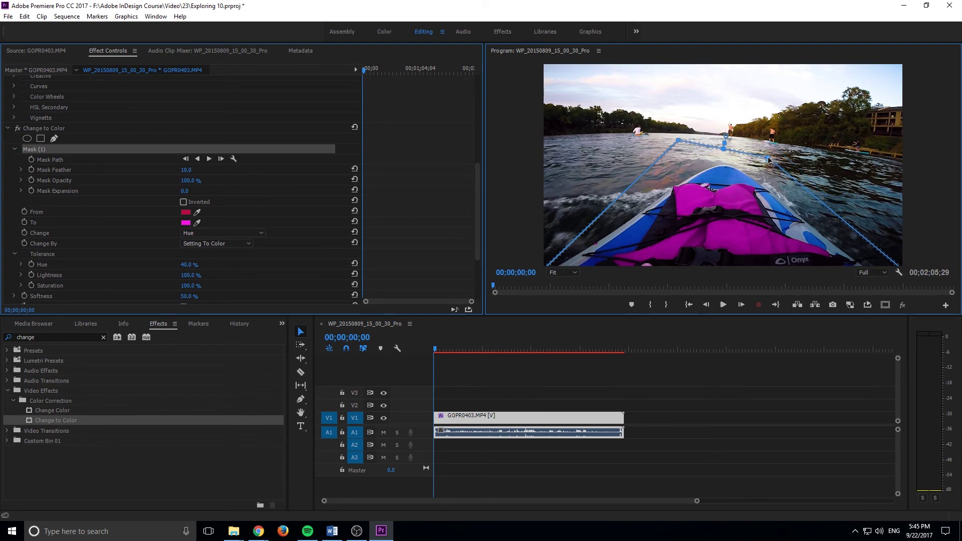
drag(680, 144, 671, 167)
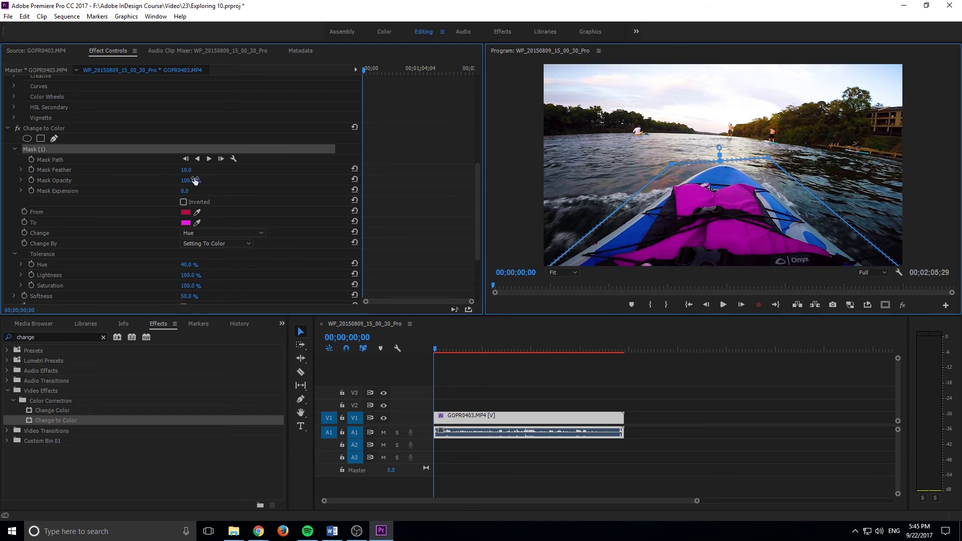
drag(189, 173, 204, 173)
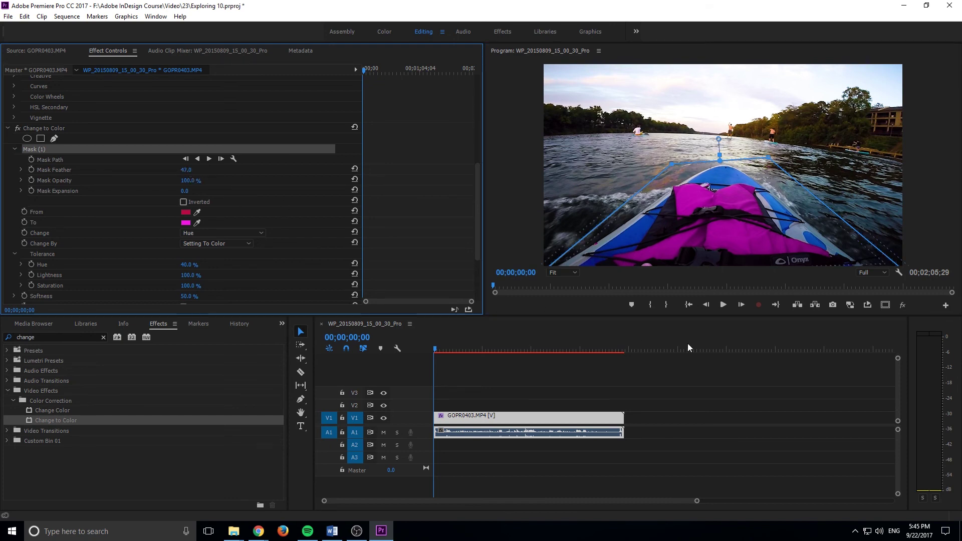
Deselect the clip and play the recoloured footage, stopping at 00;00;09;04
click(755, 396)
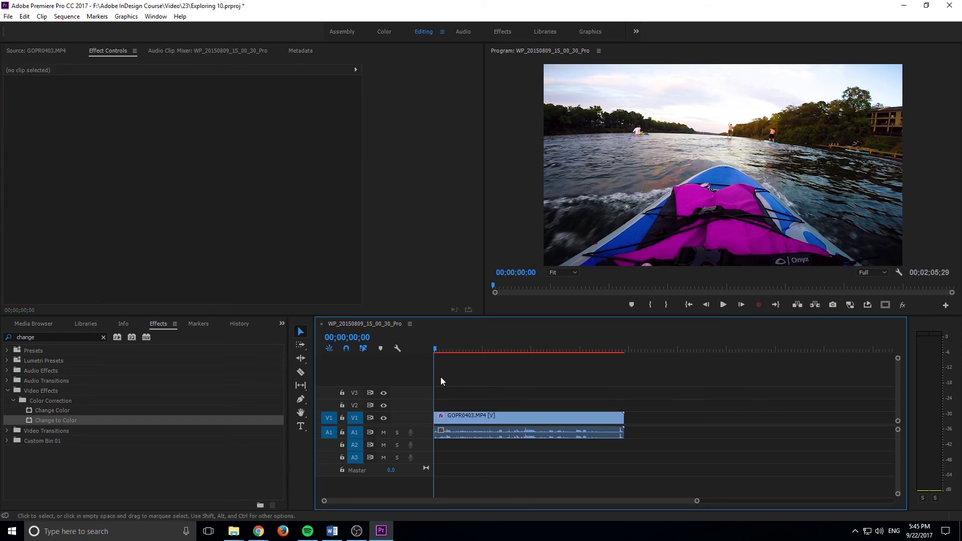
click(445, 349)
key(space)
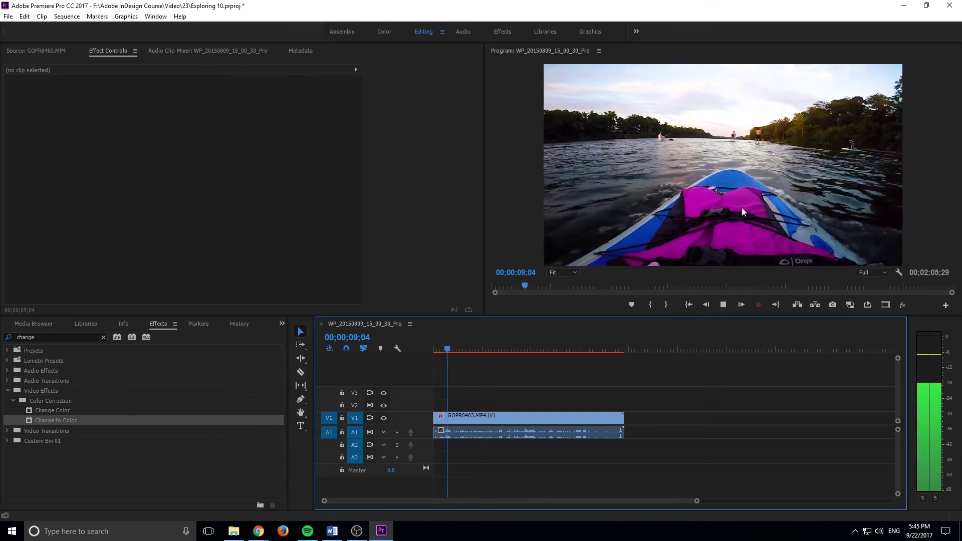
key(space)
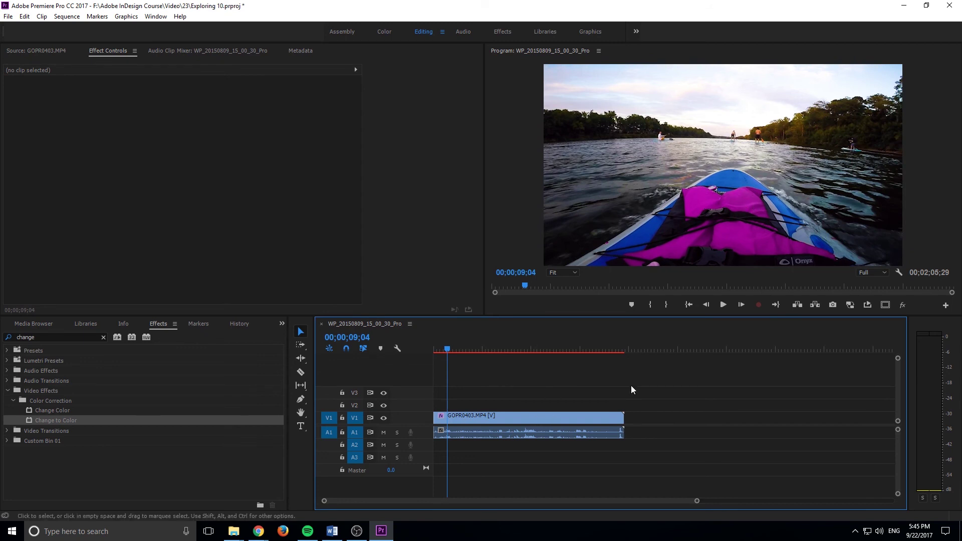
Reselect the paddleboard clip to review its Change to Color settings in Effect Controls
click(528, 416)
scroll(146, 248, down, 5)
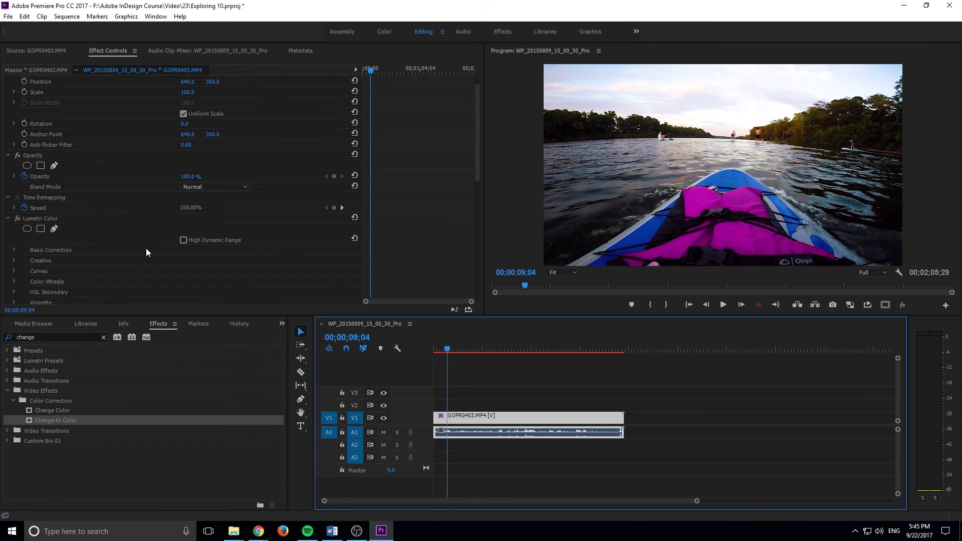
scroll(302, 244, down, 1)
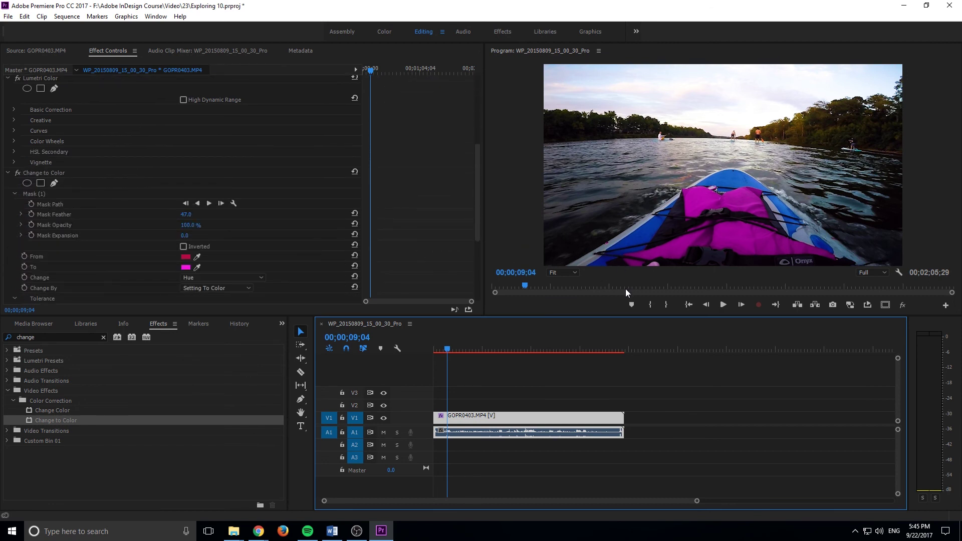